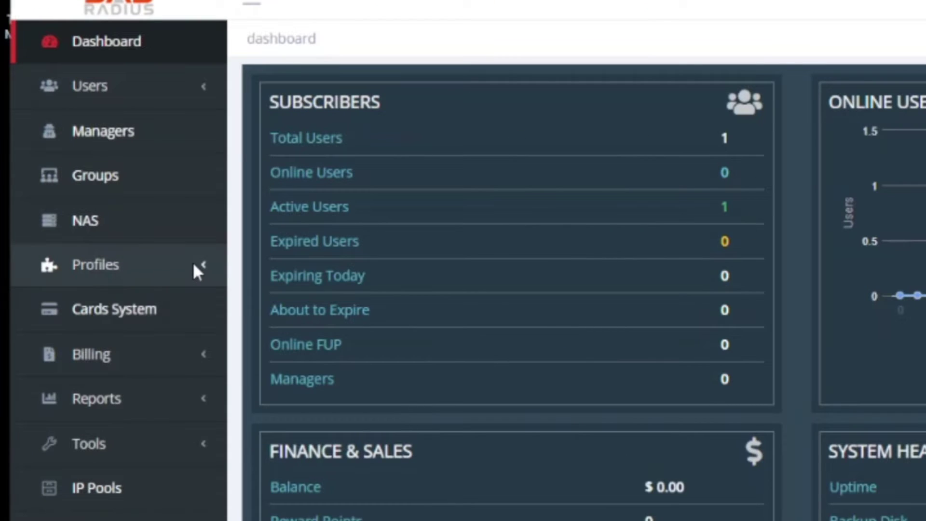
View the default-2Mbit-1Month profile, then list the NAS devices showing MikroTik at 192.168.12.159.
left_click(193, 266)
left_click(87, 303)
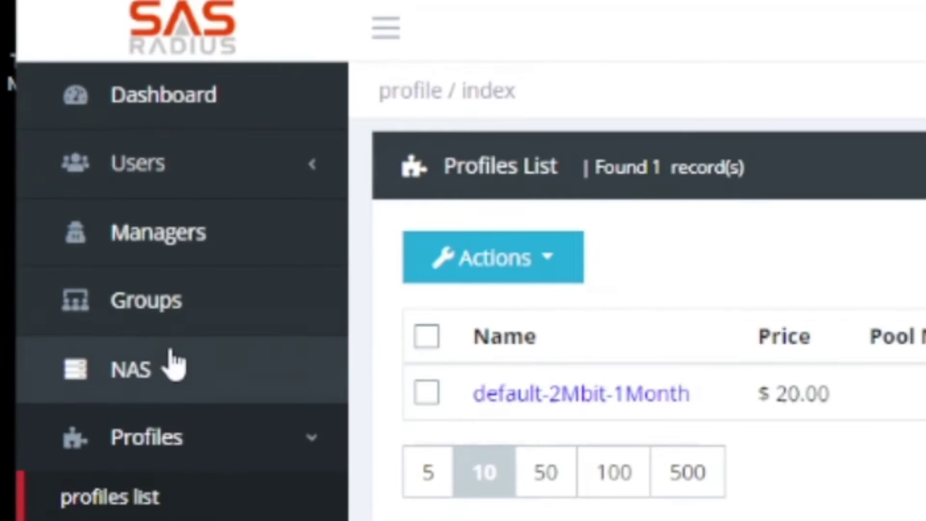
left_click(102, 217)
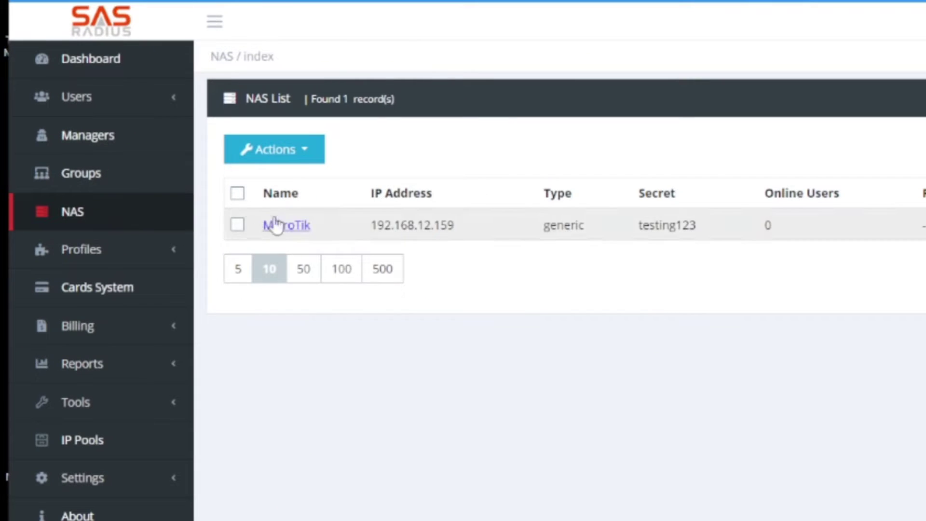
Inspect the MikroTik NAS form's IP address 192.168.12.159 and its shared secret.
left_click(306, 156)
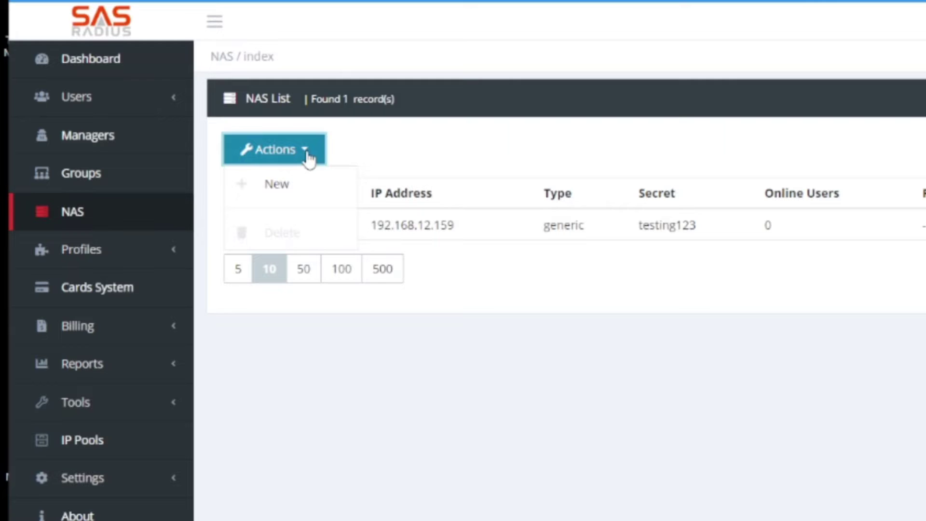
left_click(399, 154)
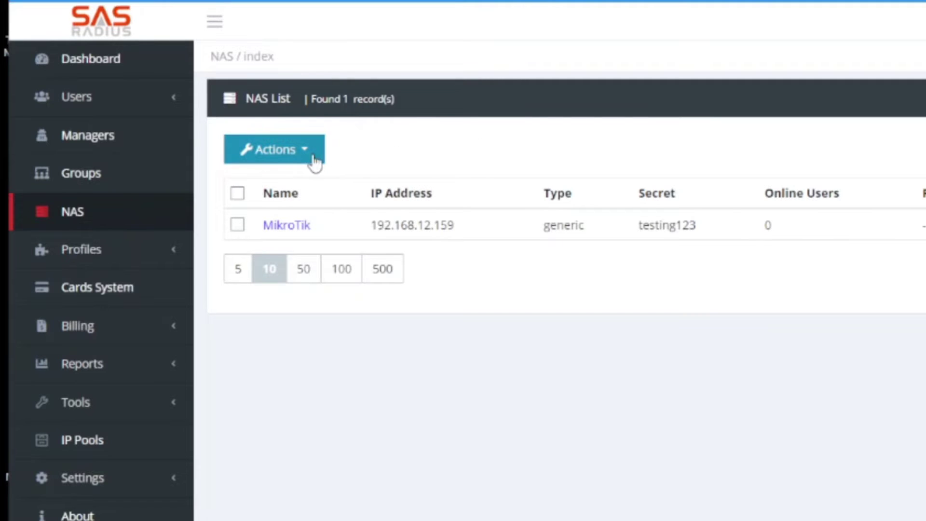
left_click(308, 233)
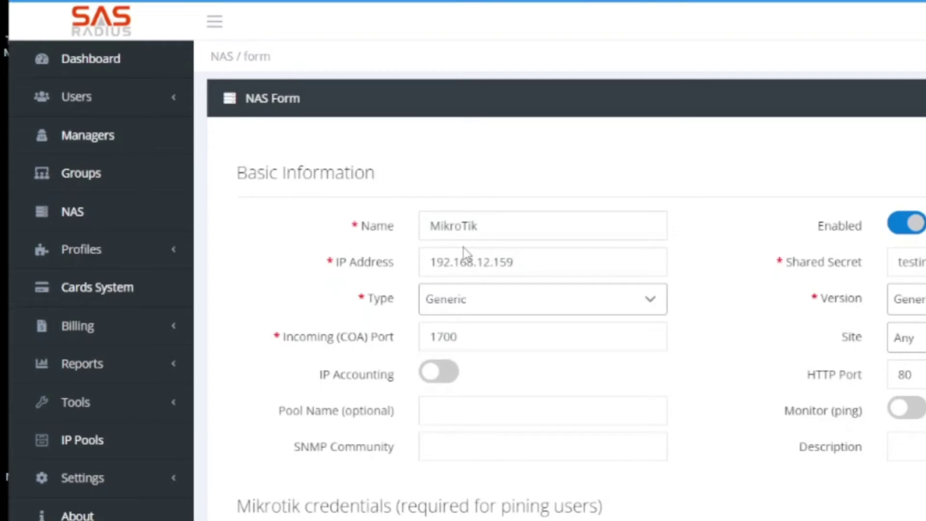
double_click(530, 262)
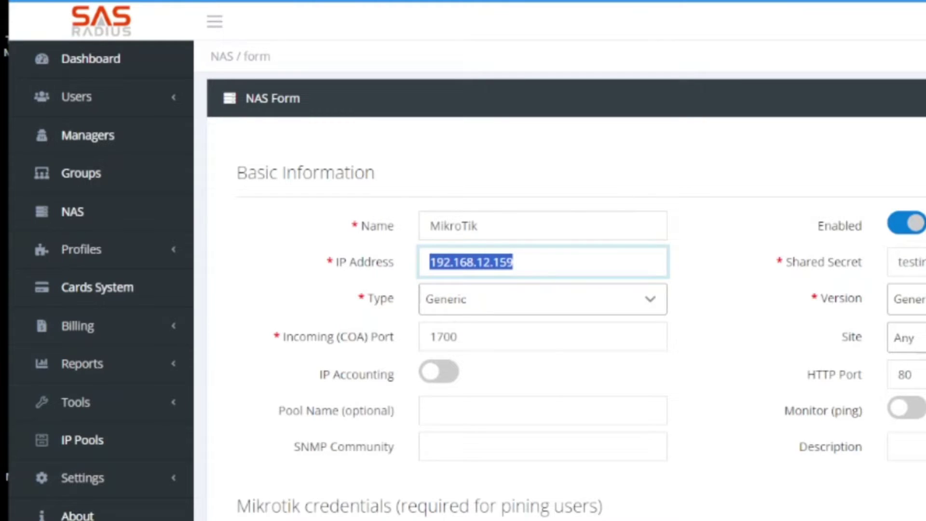
key("Tab")
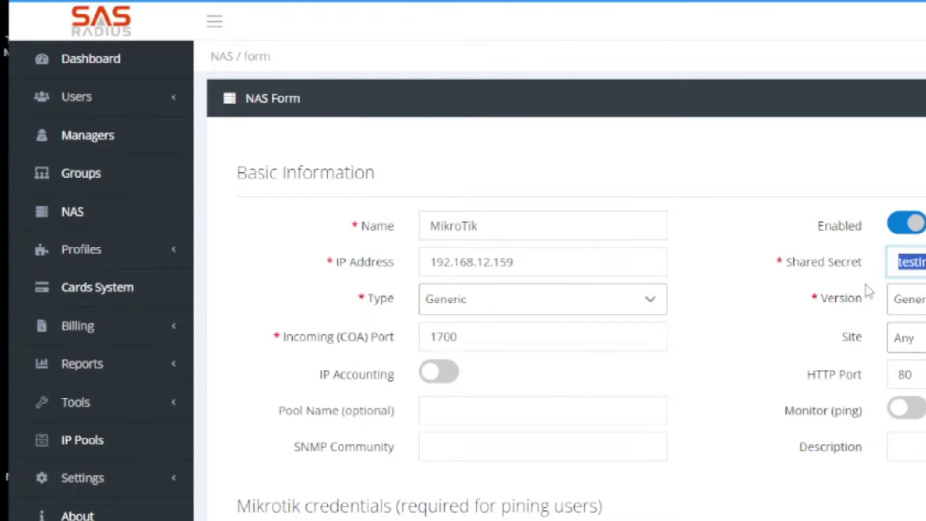
left_click(738, 289)
scroll(737, 290, "down", 3)
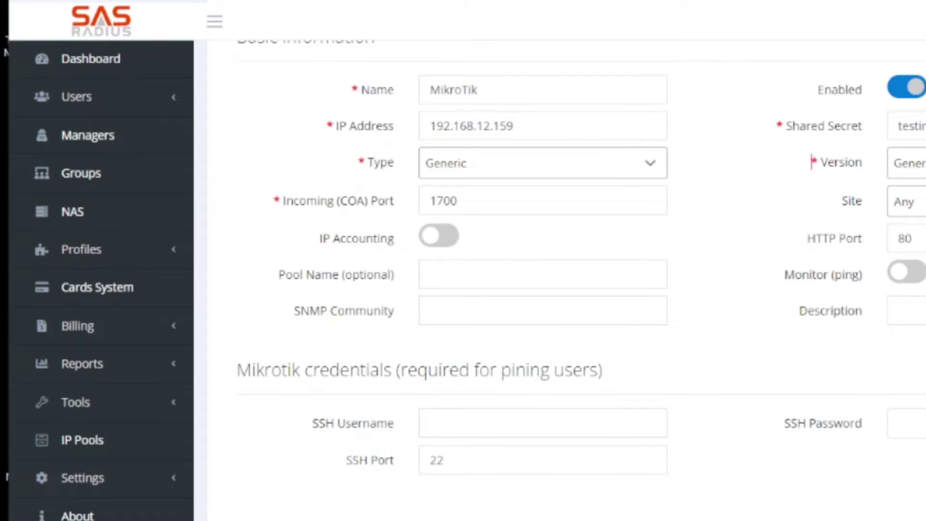
scroll(812, 439, "up", 3)
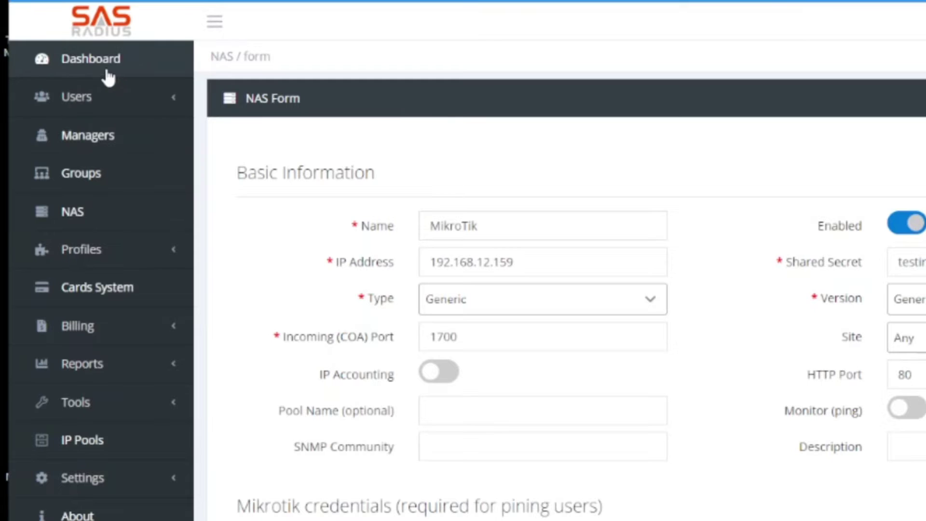
left_click(80, 102)
Show the Users List with the one active subscriber on default-2Mbit-1Month.
left_click(84, 128)
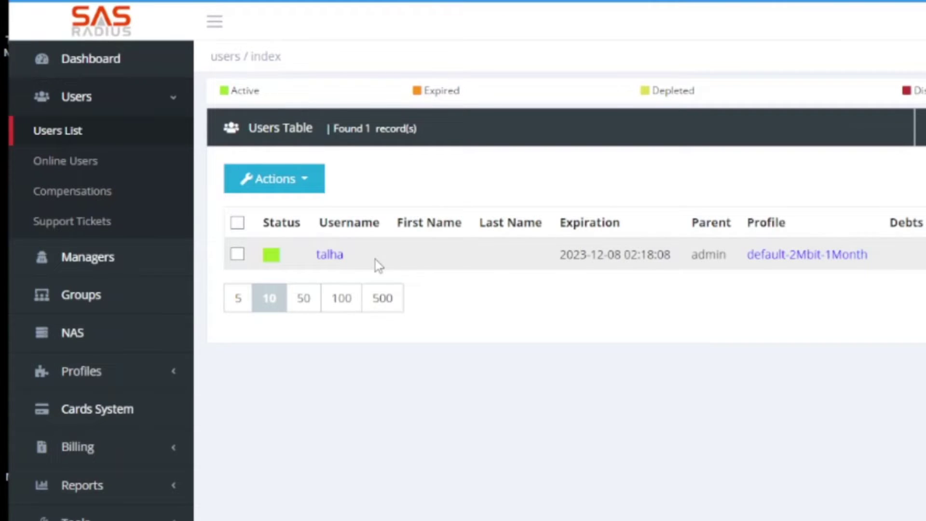
Review the subscriber's account details and password, then go back to the dashboard.
left_click(334, 255)
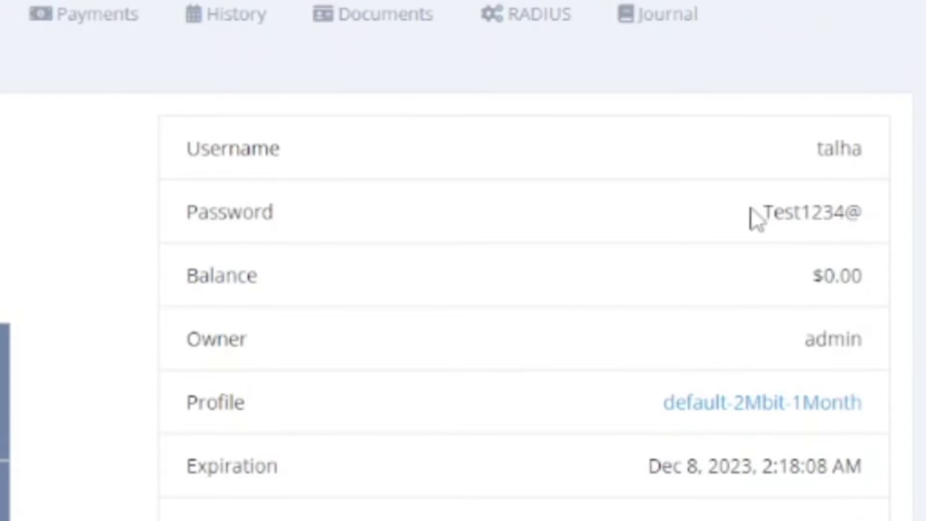
left_click_drag(759, 212, 865, 215)
scroll(40, 306, "down", 10)
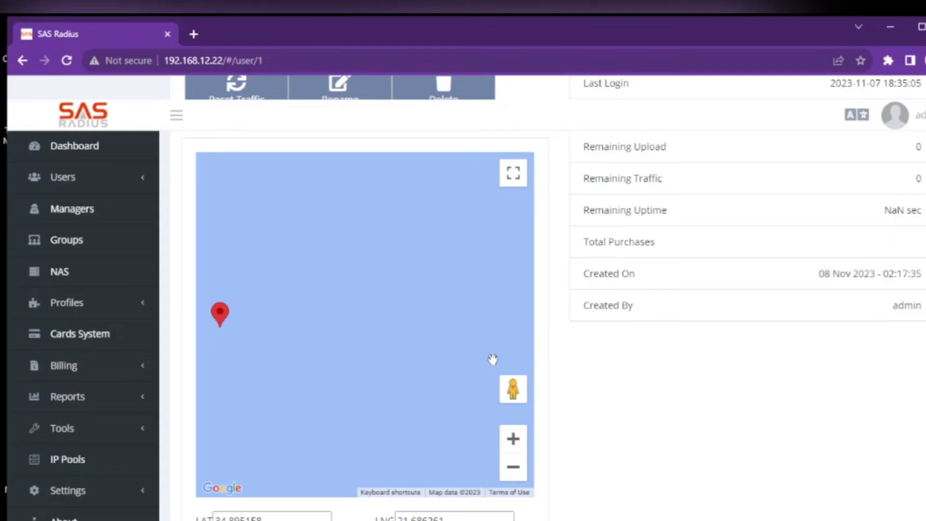
scroll(384, 441, "up", 1)
scroll(683, 387, "up", 2)
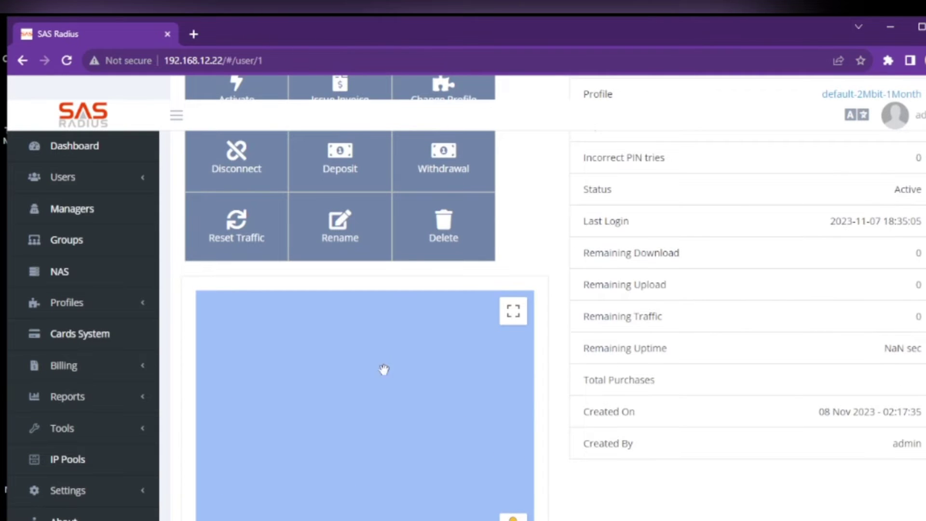
scroll(687, 475, "up", 5)
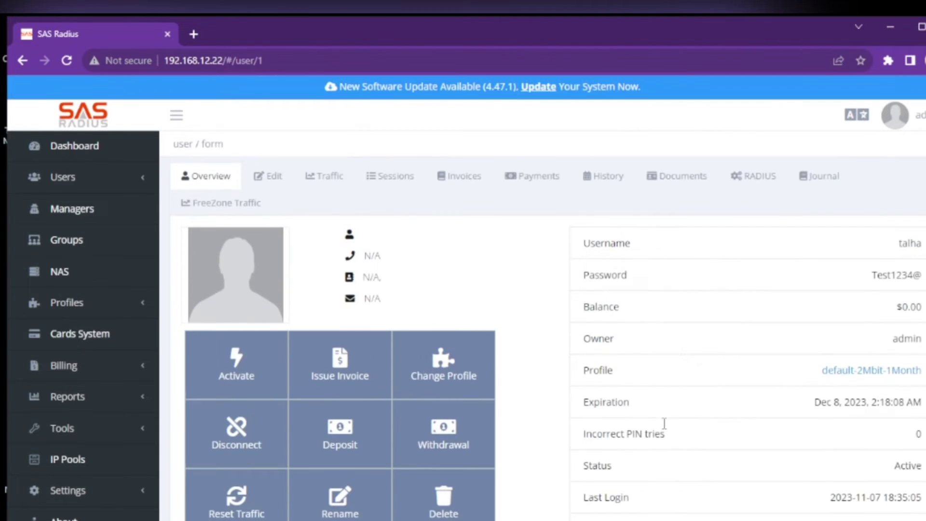
left_click(79, 153)
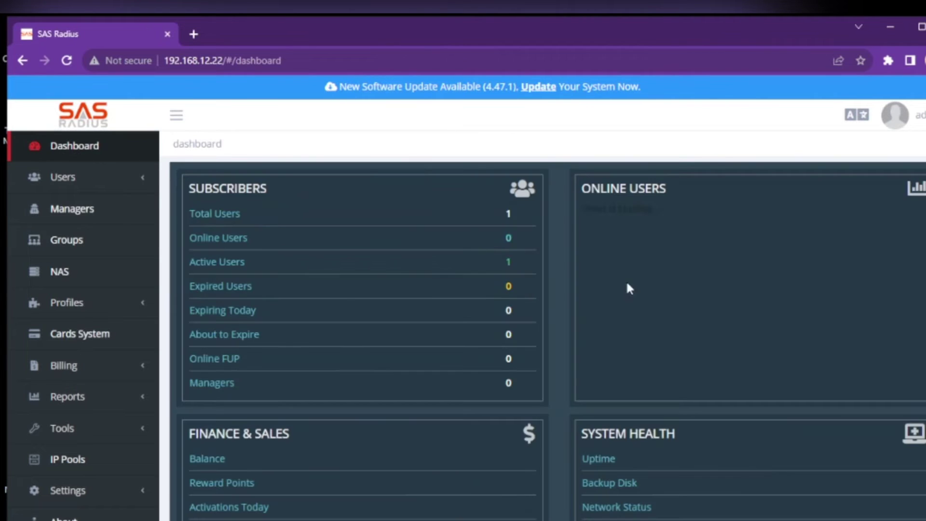
Recheck the MikroTik NAS entry, then switch to the router's WinBox session.
left_click(59, 271)
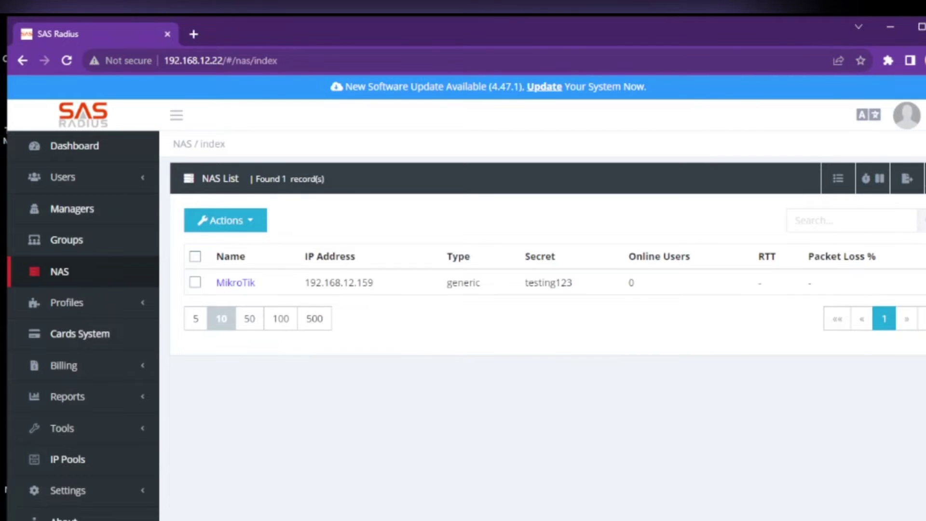
key("alt+Tab")
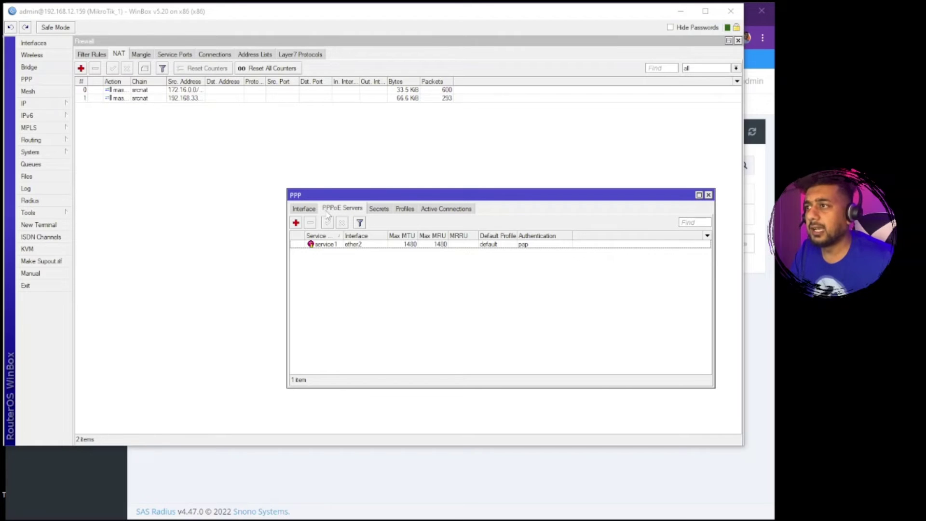
Confirm PPP Authentication & Accounting uses RADIUS with accounting enabled.
left_click(311, 213)
left_click(343, 210)
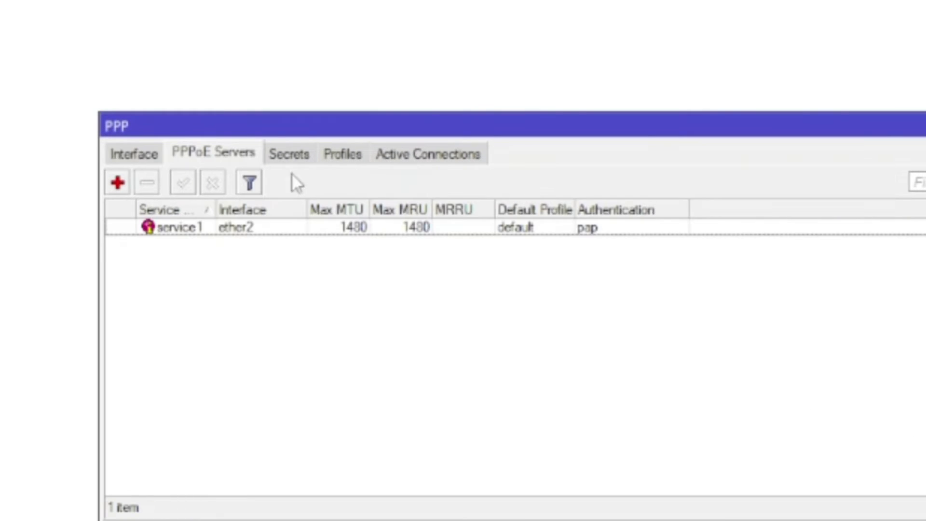
left_click(291, 159)
left_click(398, 185)
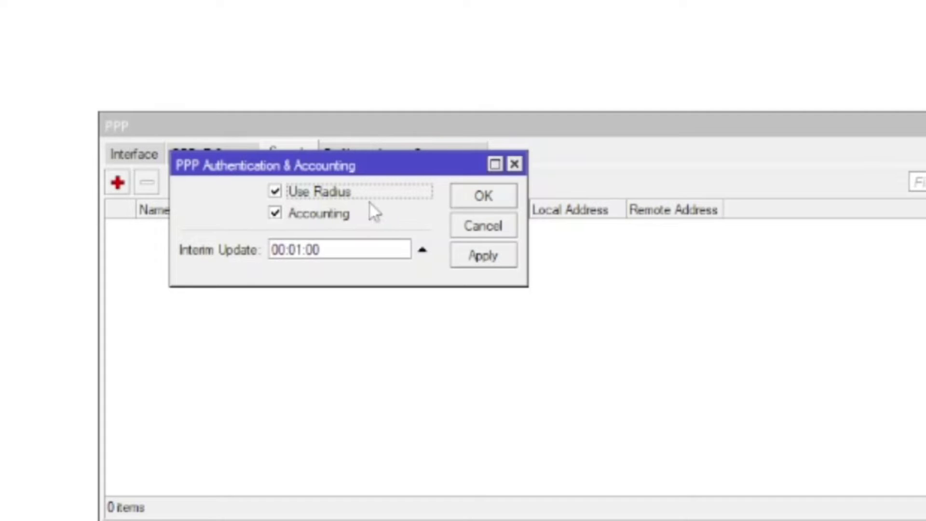
left_click(470, 205)
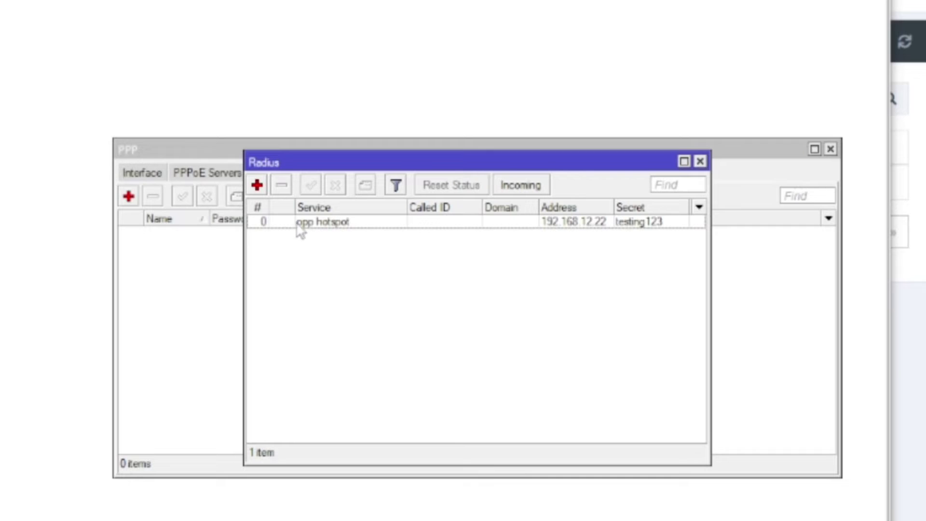
Check the RADIUS server 192.168.12.22 entry serving ppp, including its 2000 ms timeout.
left_click(311, 222)
double_click(311, 222)
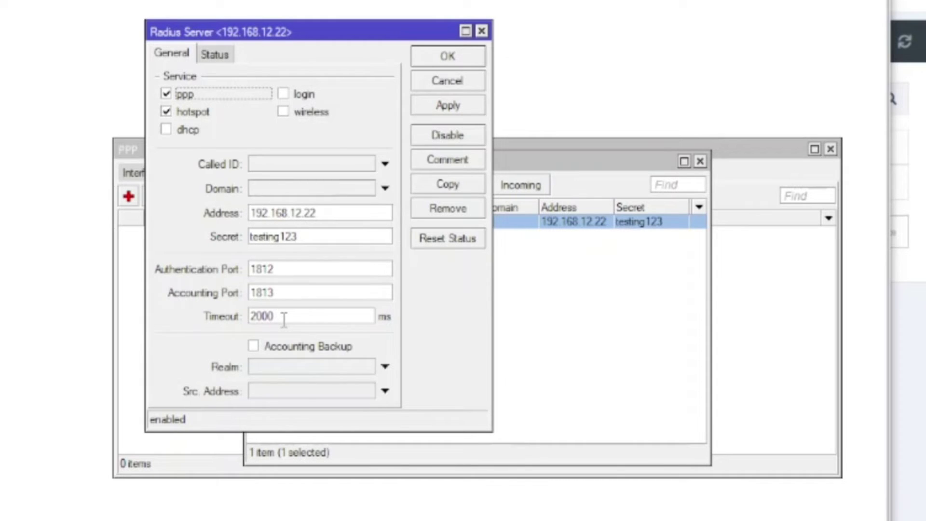
left_click_drag(284, 319, 249, 327)
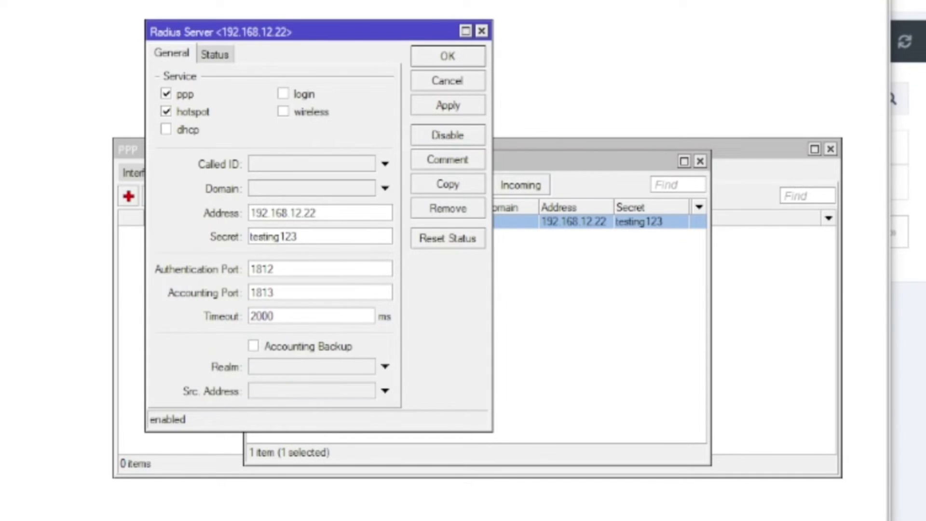
Recheck PPPoE server service1 on ether2 and the empty secrets list, then switch to the test PC.
left_click(127, 149)
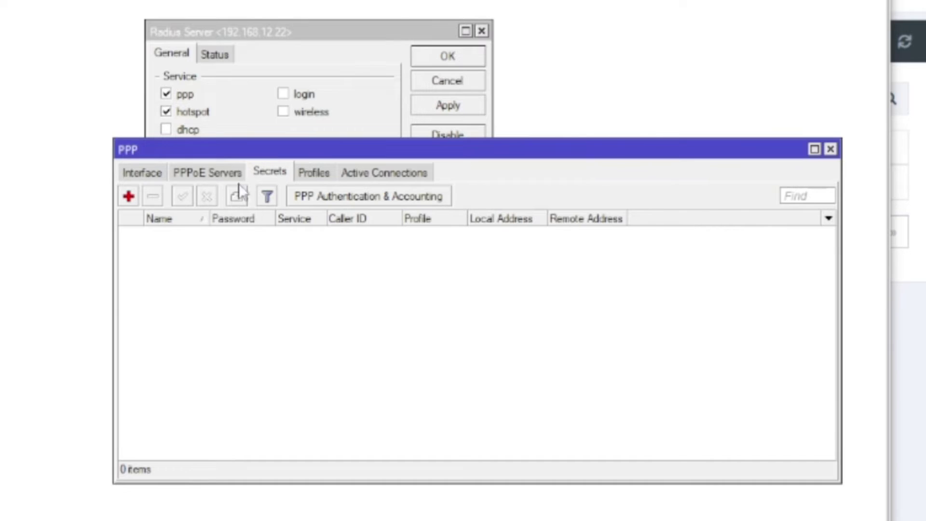
left_click(212, 173)
left_click(253, 174)
left_click(207, 172)
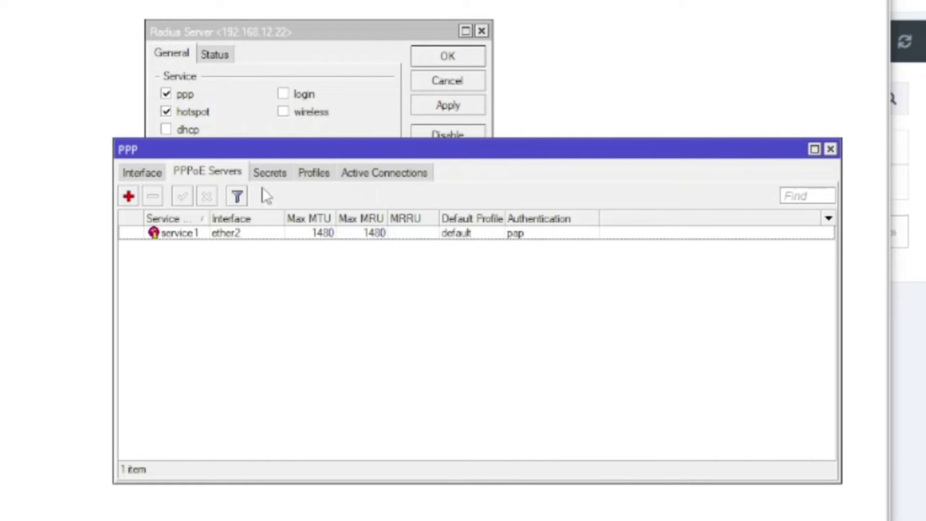
left_click(270, 173)
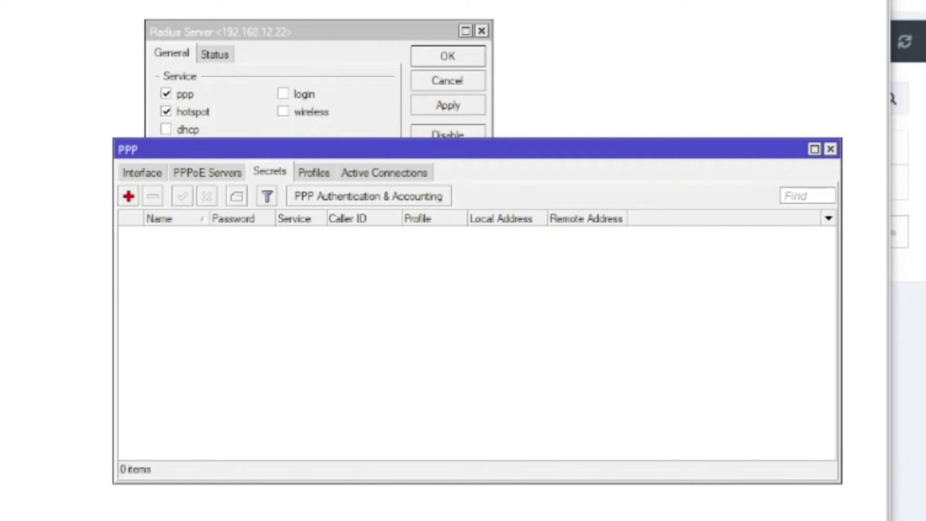
key("alt+Tab")
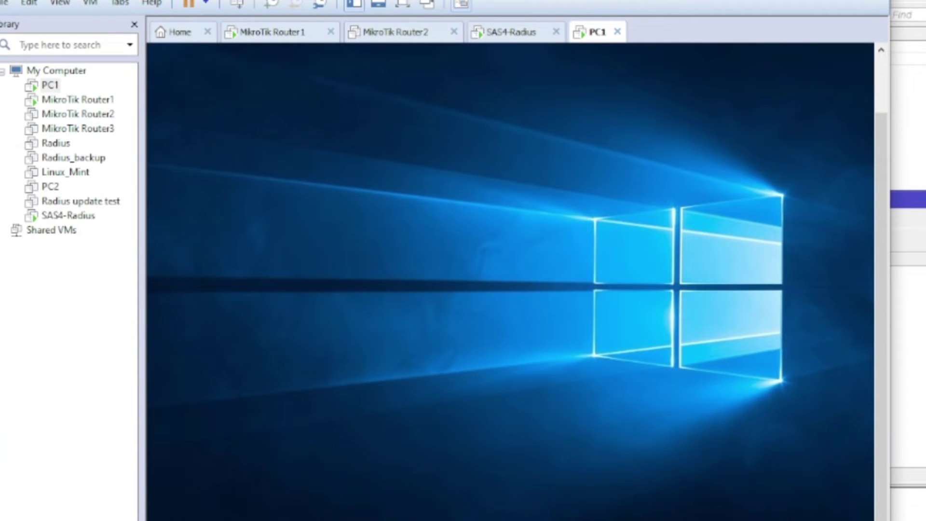
Start a new Broadband (PPPoE) internet connection on the test PC.
left_click(706, 485)
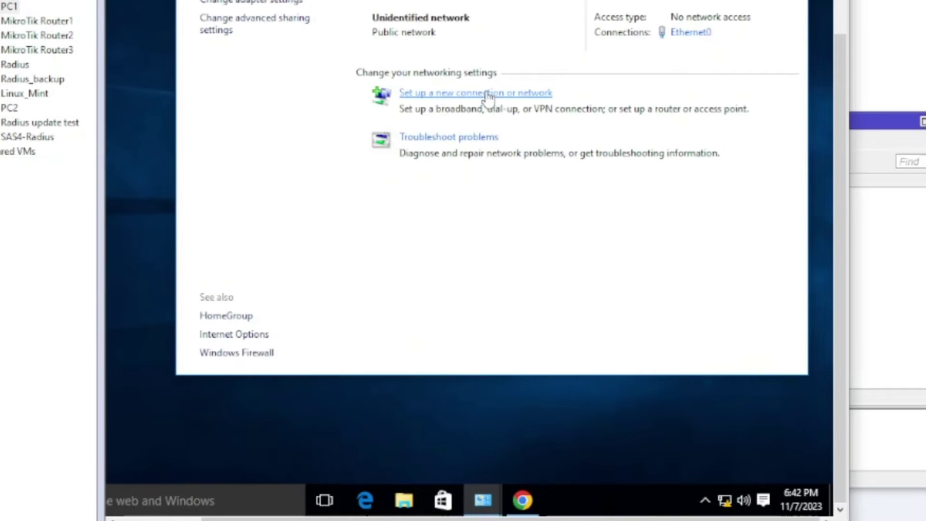
left_click(489, 94)
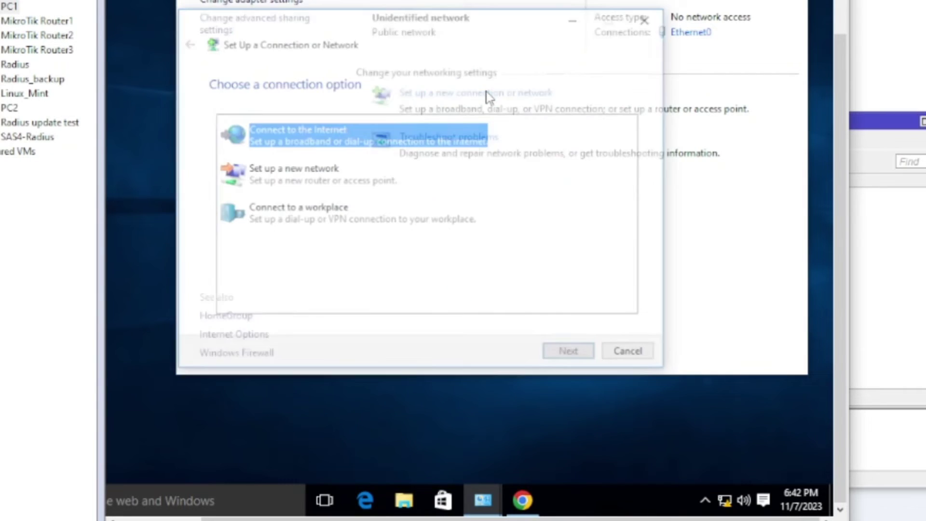
left_click(565, 354)
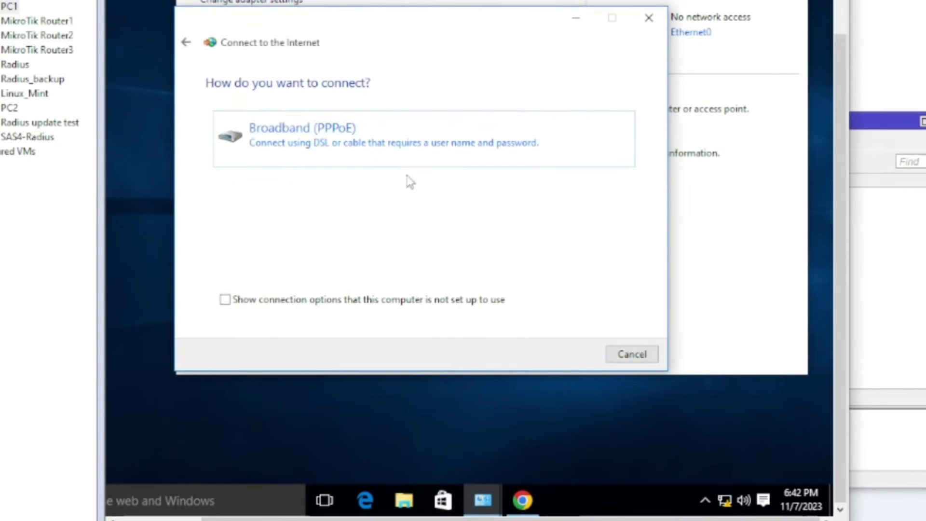
left_click(426, 159)
Enter the subscriber's user name and remembered password, name the connection SAS4 and dial it.
type("talha")
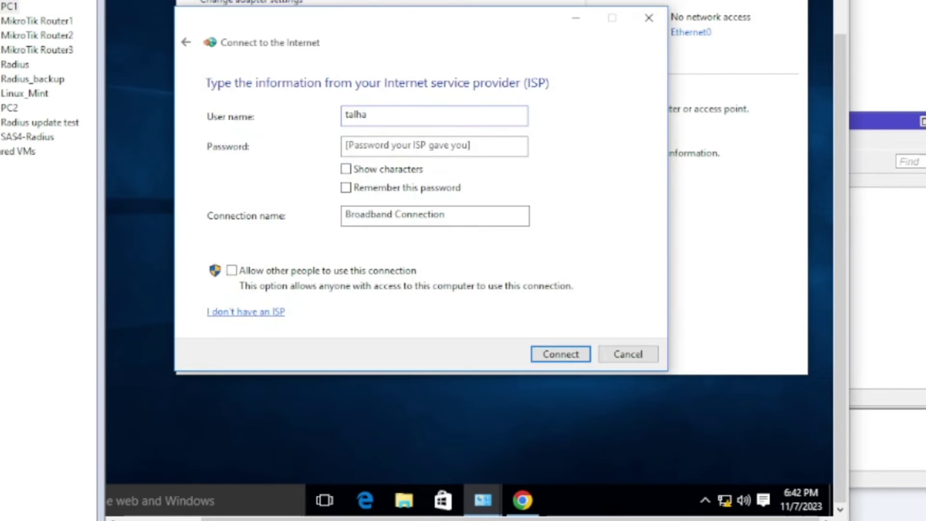
type("1")
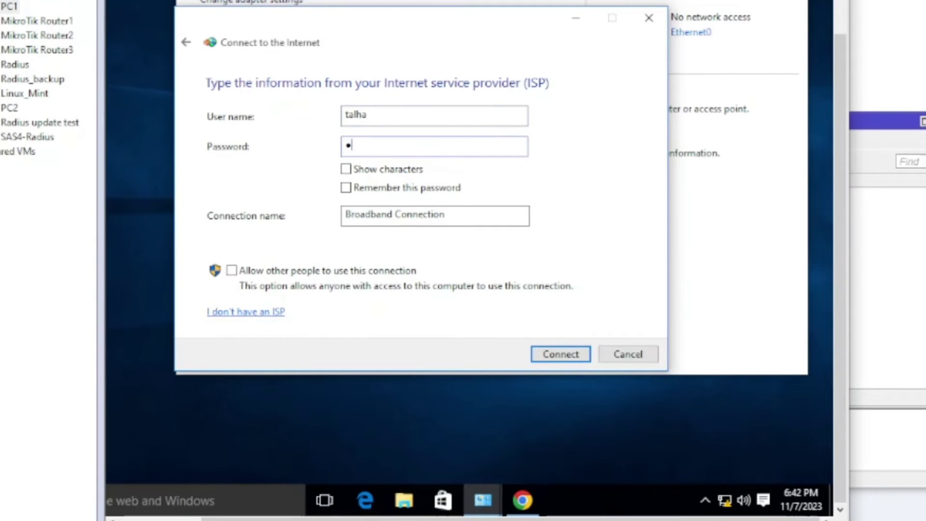
type("23456789")
left_click(369, 172)
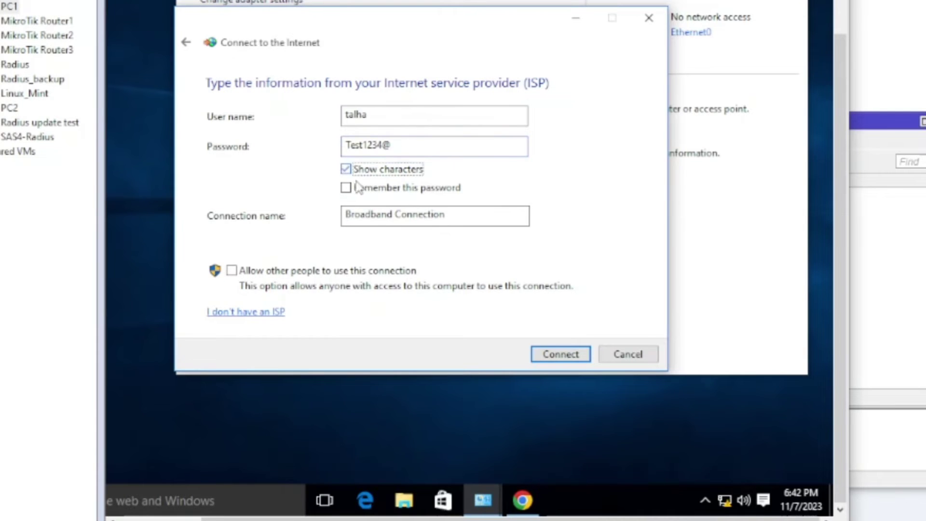
left_click(351, 192)
key("Tab")
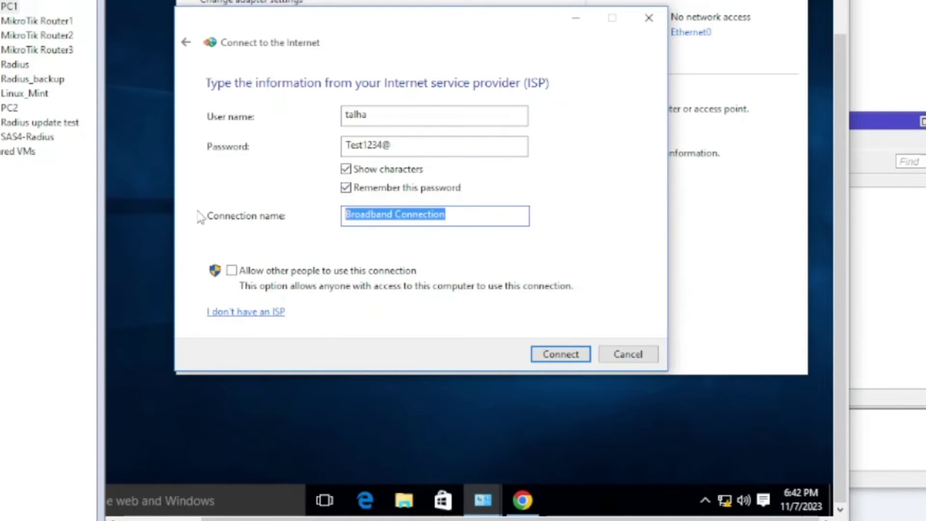
type("SAS4")
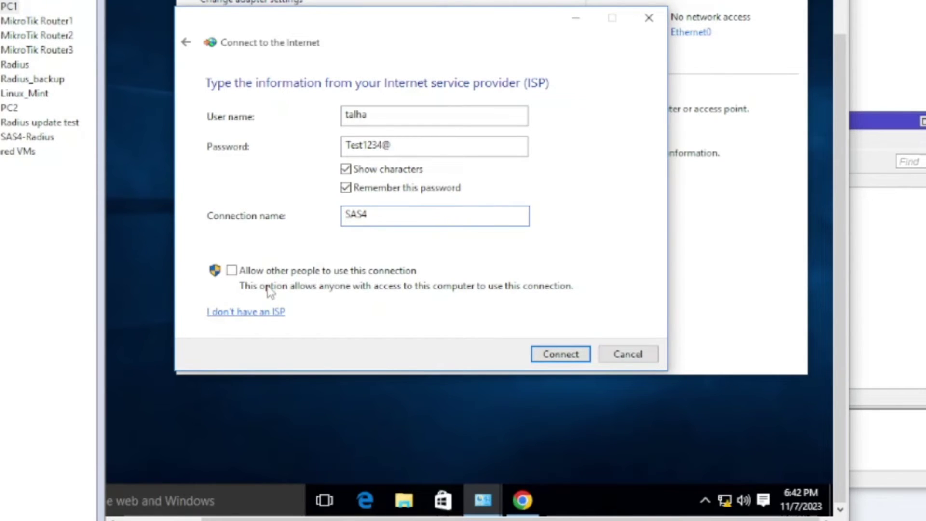
left_click(550, 356)
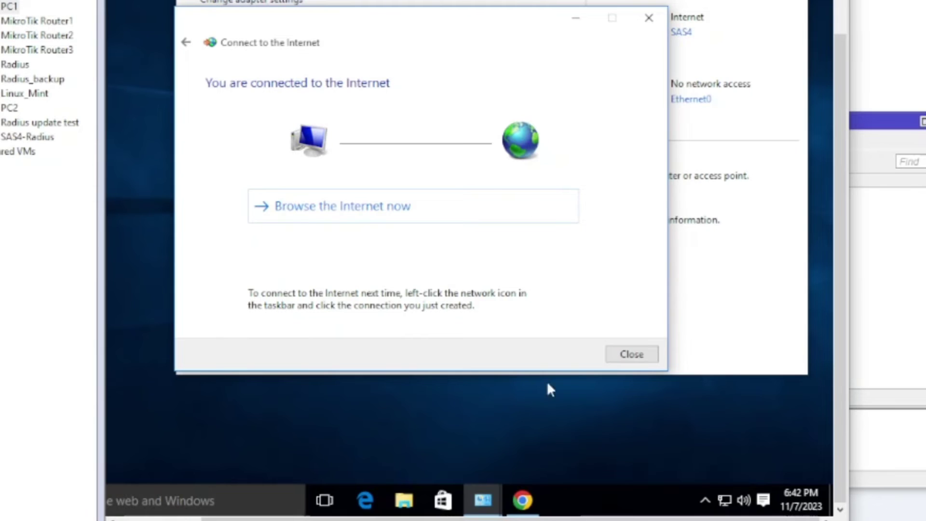
left_click(522, 497)
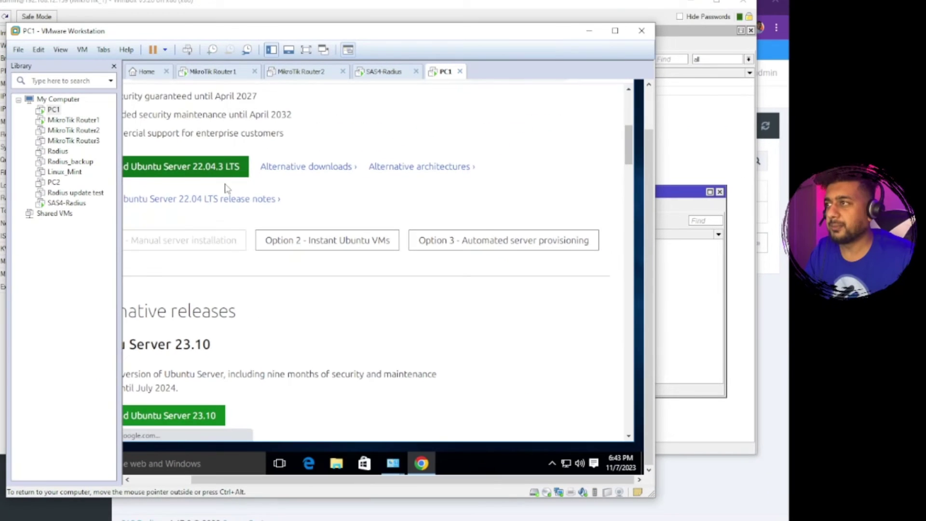
Download the 2.0 GB Ubuntu Server 22.04.3 ISO, check its progress, then return to SAS Radius.
left_click(197, 89)
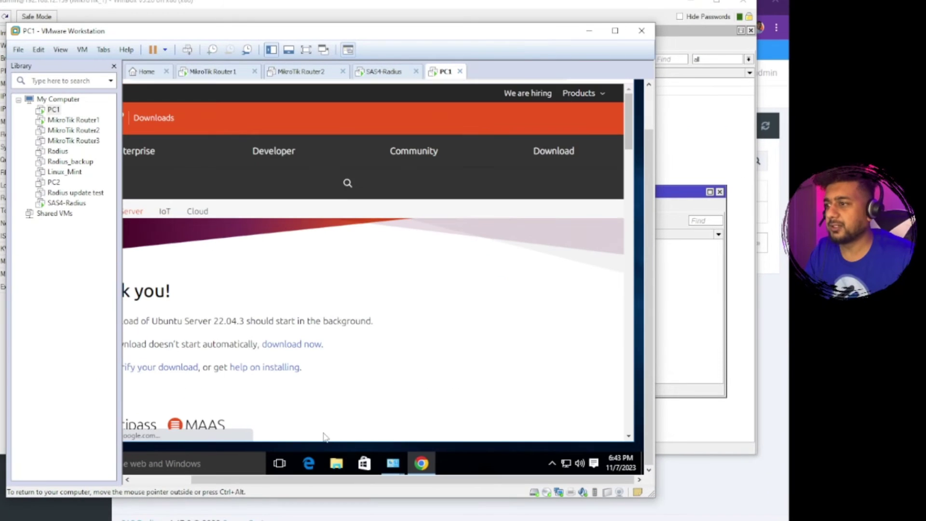
scroll(322, 284, "down", 1)
scroll(321, 284, "down", 1)
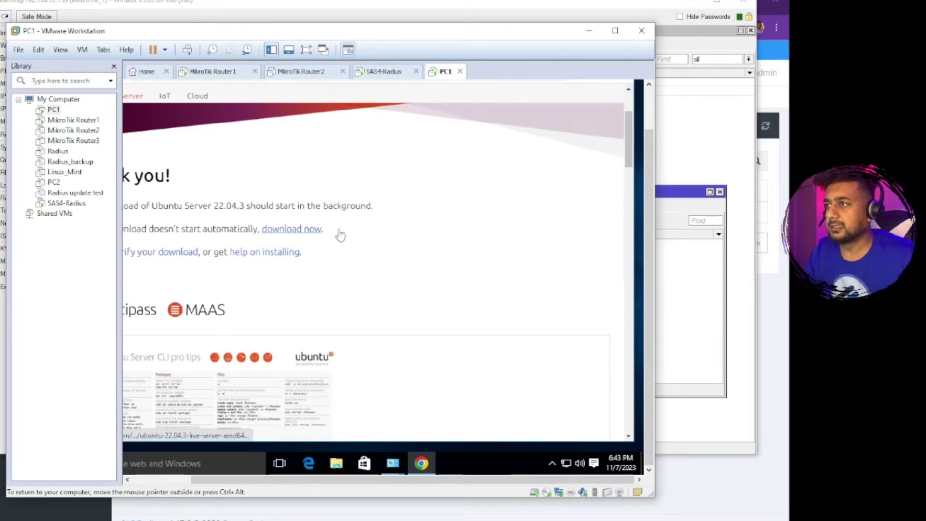
scroll(273, 196, "up", 2)
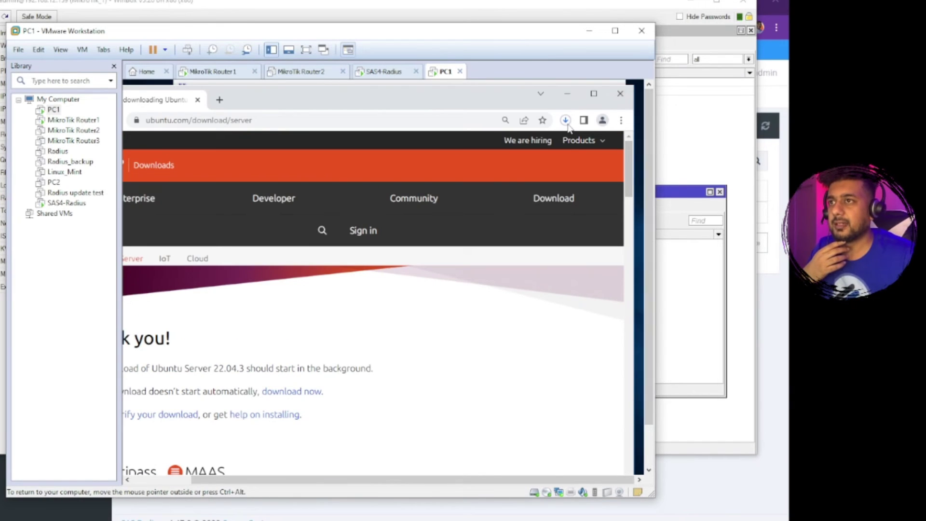
left_click(565, 120)
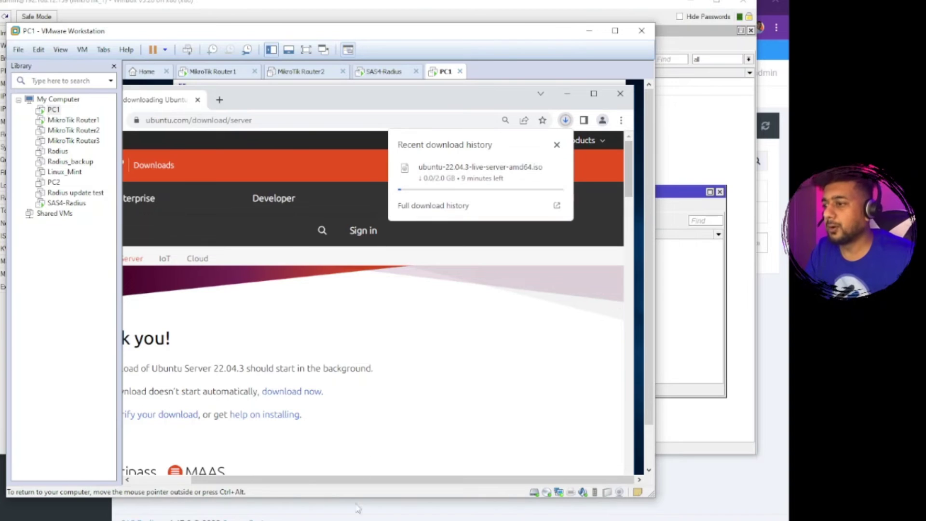
key("alt+Tab")
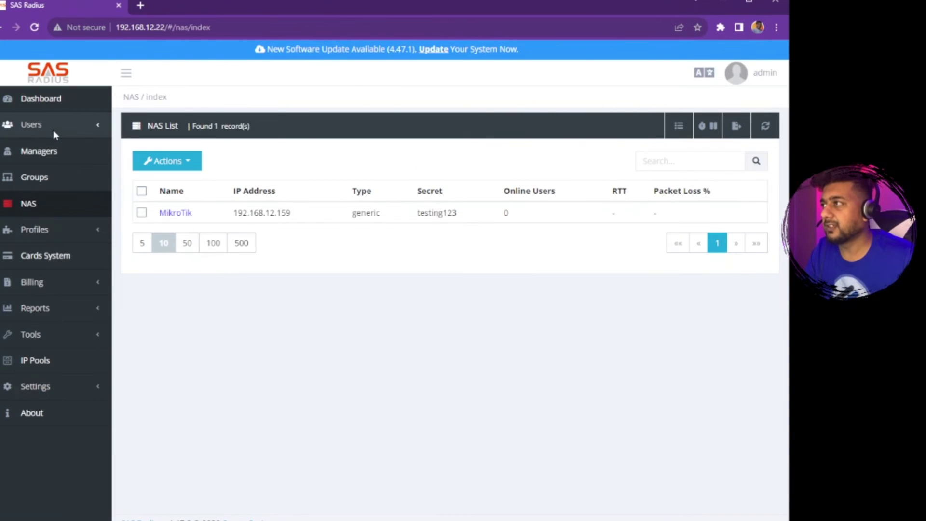
Check the dashboard's Online Users chart showing 1 online user and the CPU, memory and disk gauges.
left_click(55, 106)
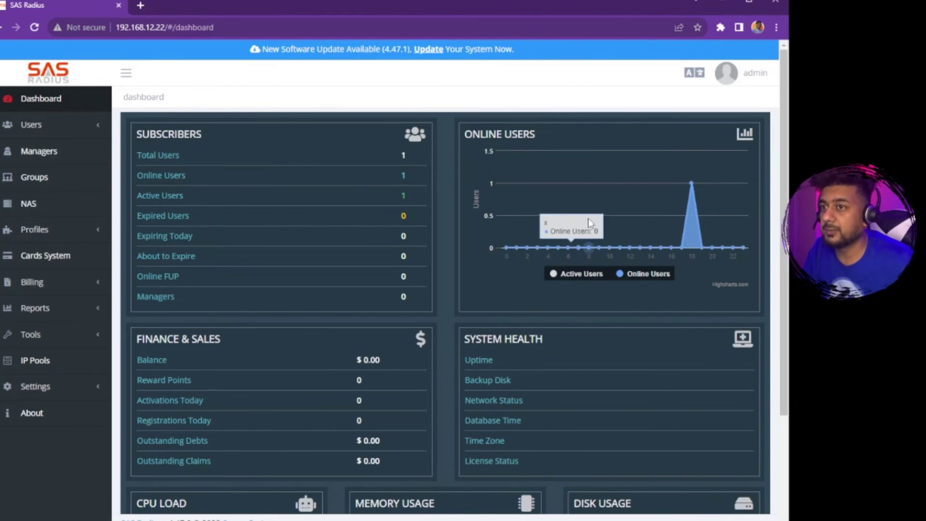
mouse_move(690, 183)
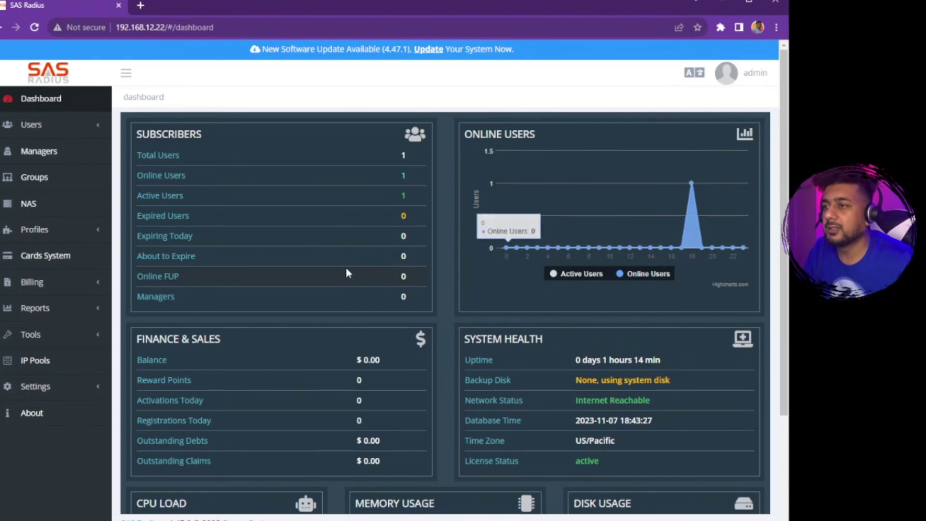
scroll(346, 270, "down", 3)
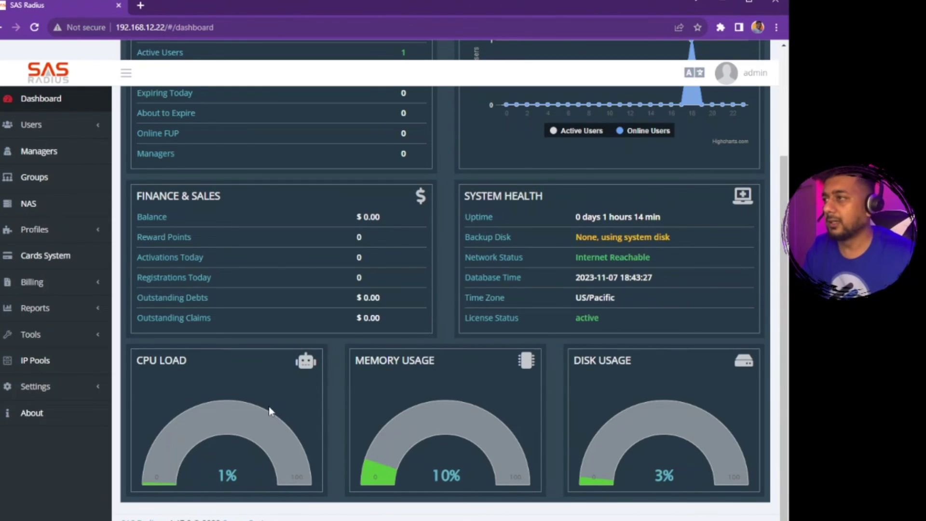
scroll(222, 338, "up", 3)
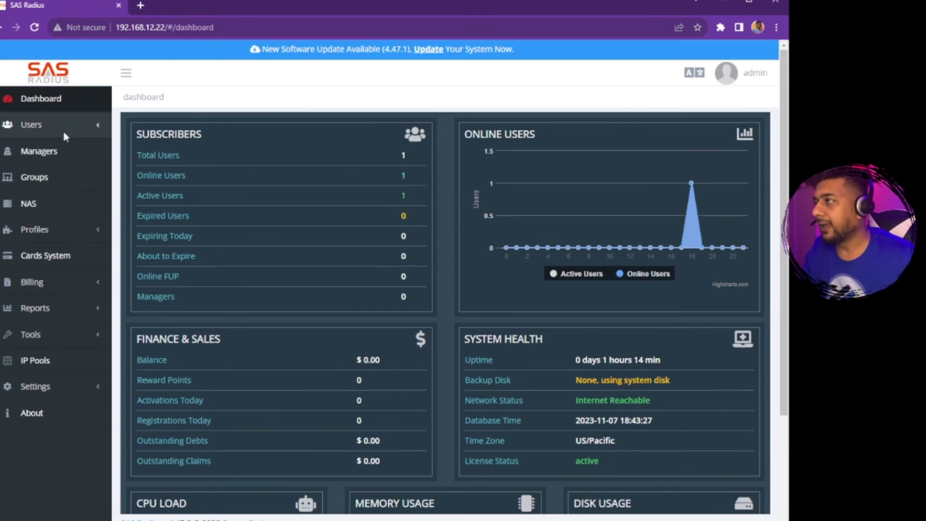
Select the subscriber in the Users List and open its overview via Actions > Edit.
left_click(58, 125)
left_click(29, 151)
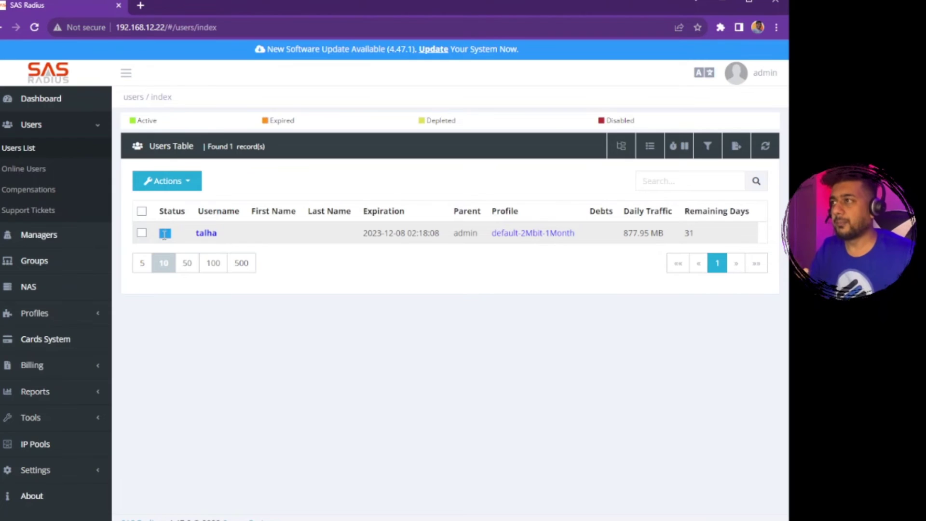
left_click(180, 239)
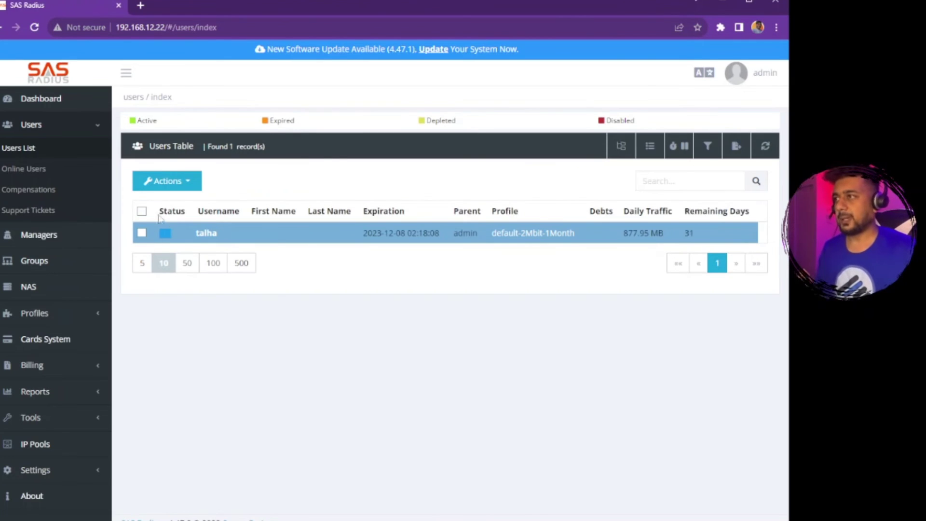
left_click(188, 185)
left_click(206, 266)
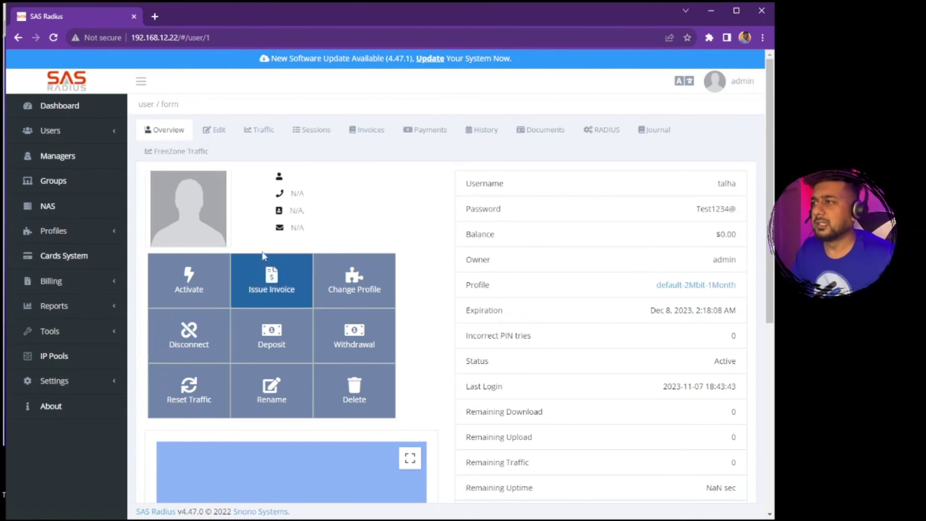
View the subscriber's Live Traffic chart, then reload the users list to show daily traffic at 1.16 GB.
left_click(68, 123)
left_click(63, 152)
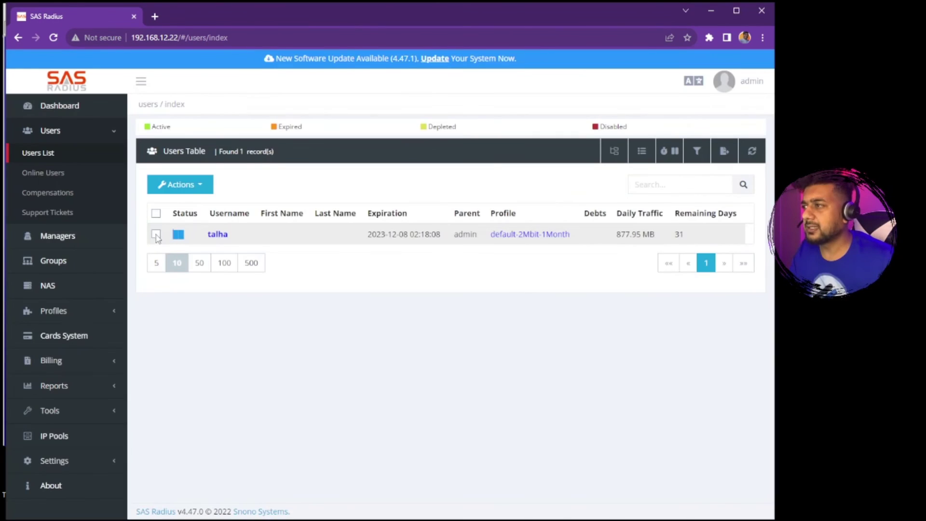
left_click(156, 234)
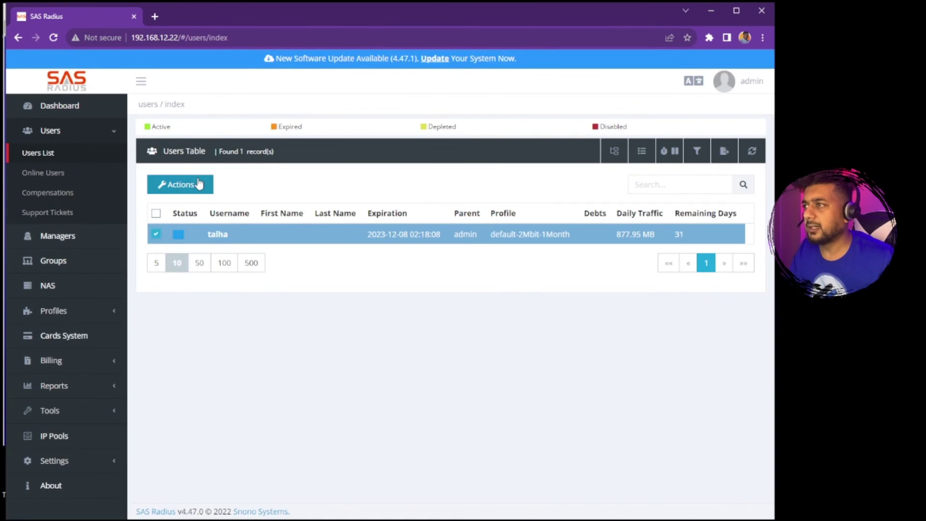
left_click(200, 188)
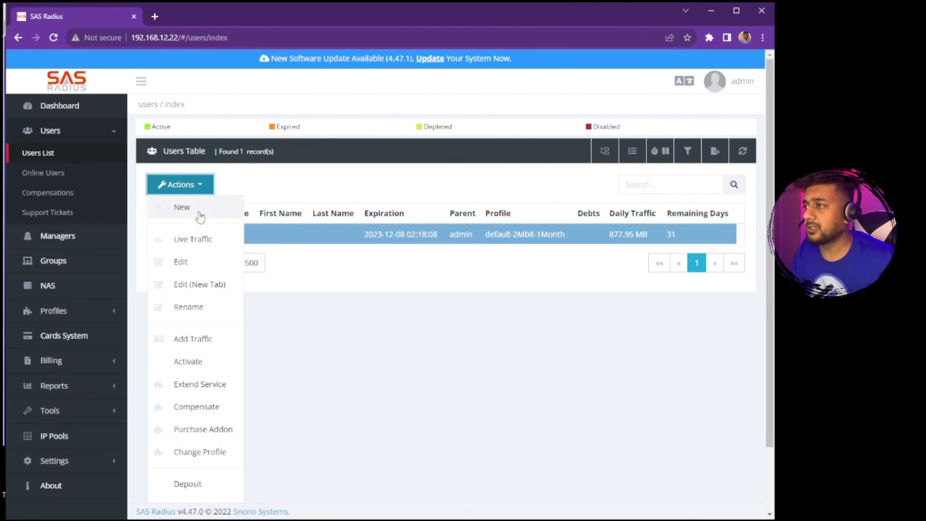
left_click(198, 241)
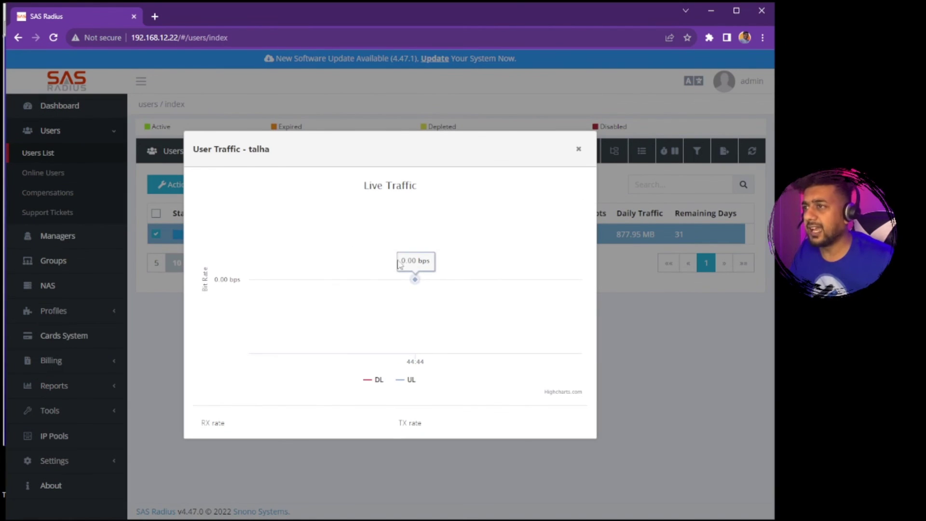
left_click(579, 149)
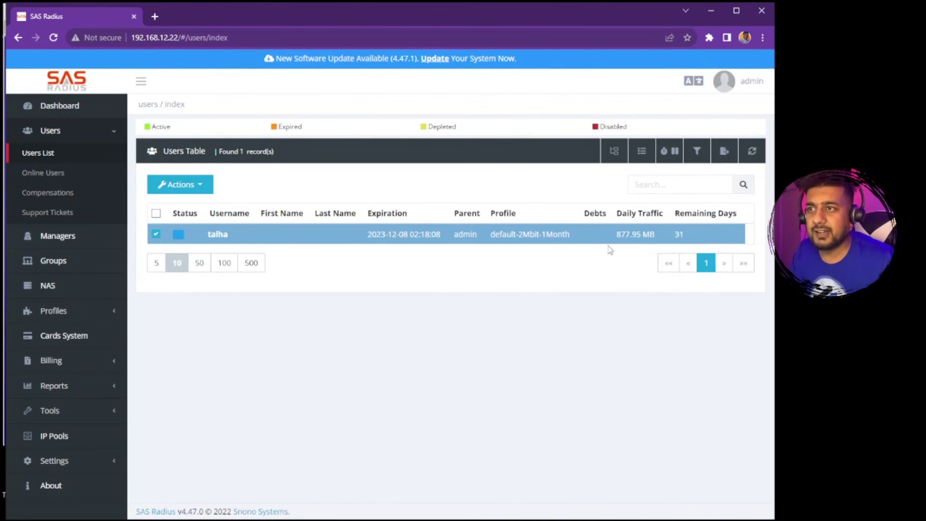
left_click(53, 38)
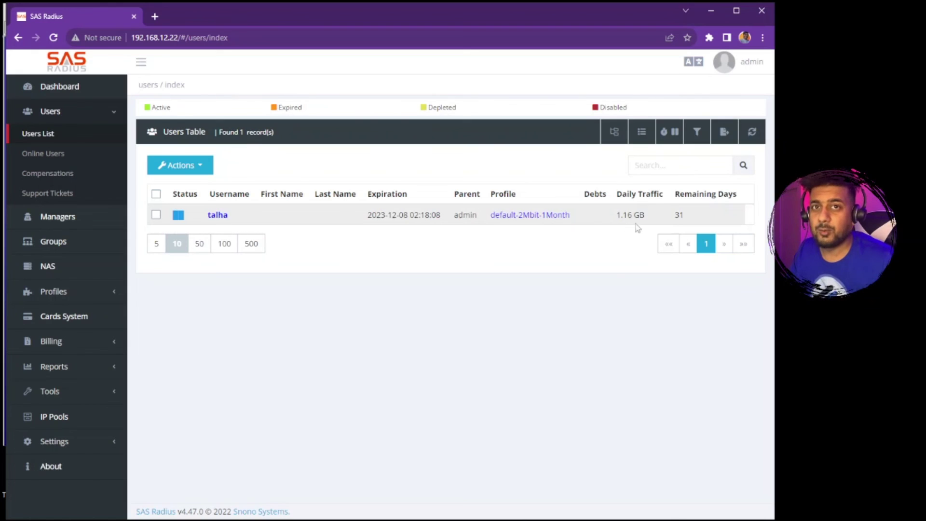
Reload the Users Table again to confirm the subscriber's daily traffic stays at 1.16 GB.
left_click(53, 37)
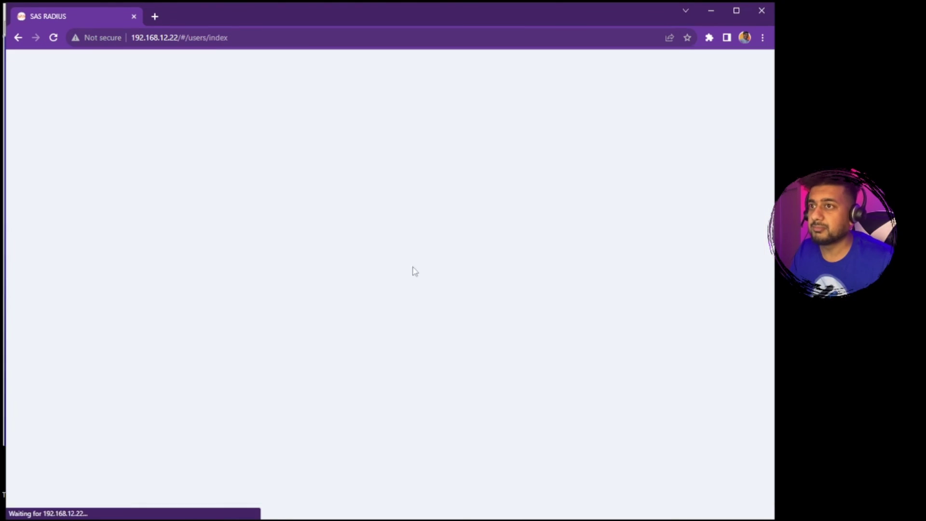